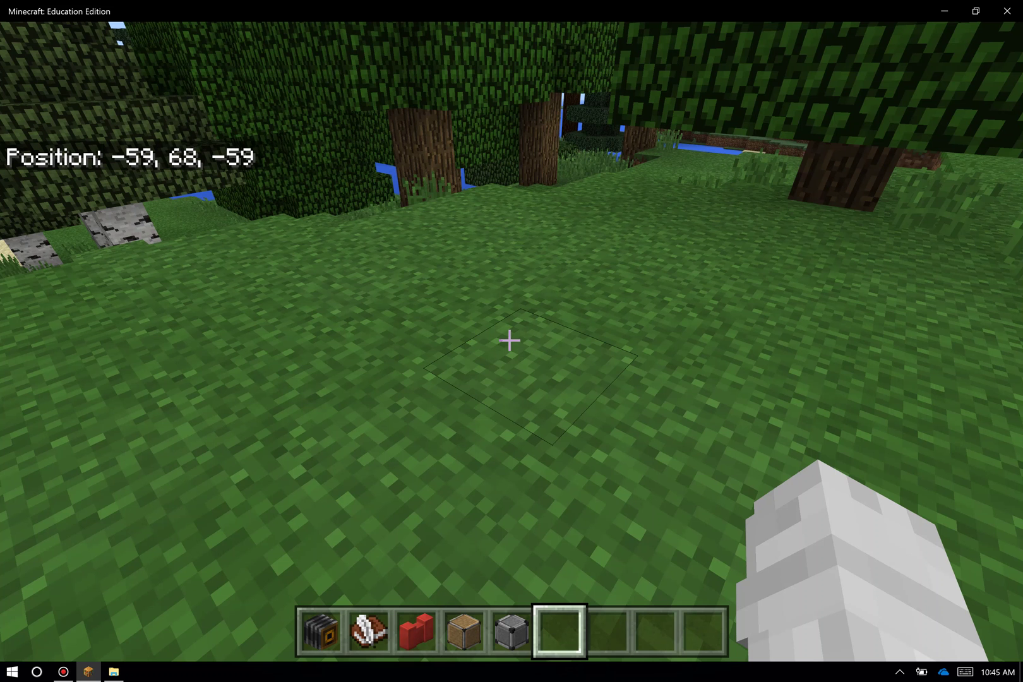
Find the Spawn NPC egg with an 'npc' inventory search and place it in hotbar slot 6
{"action": "key", "text": "e"}
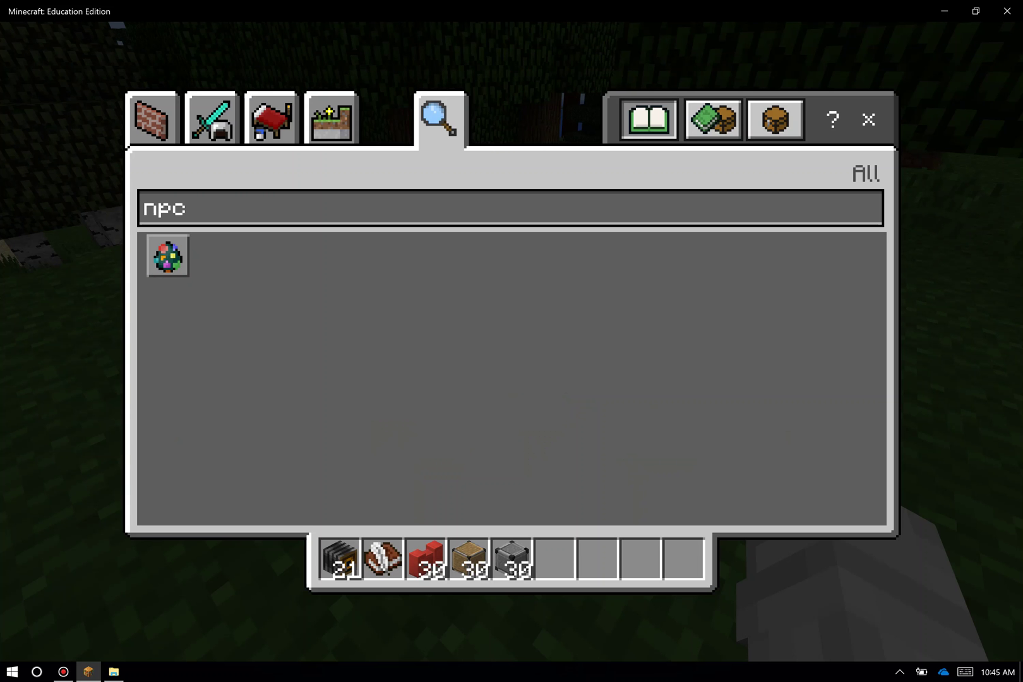
{"action": "left_click", "coordinate": [187, 207]}
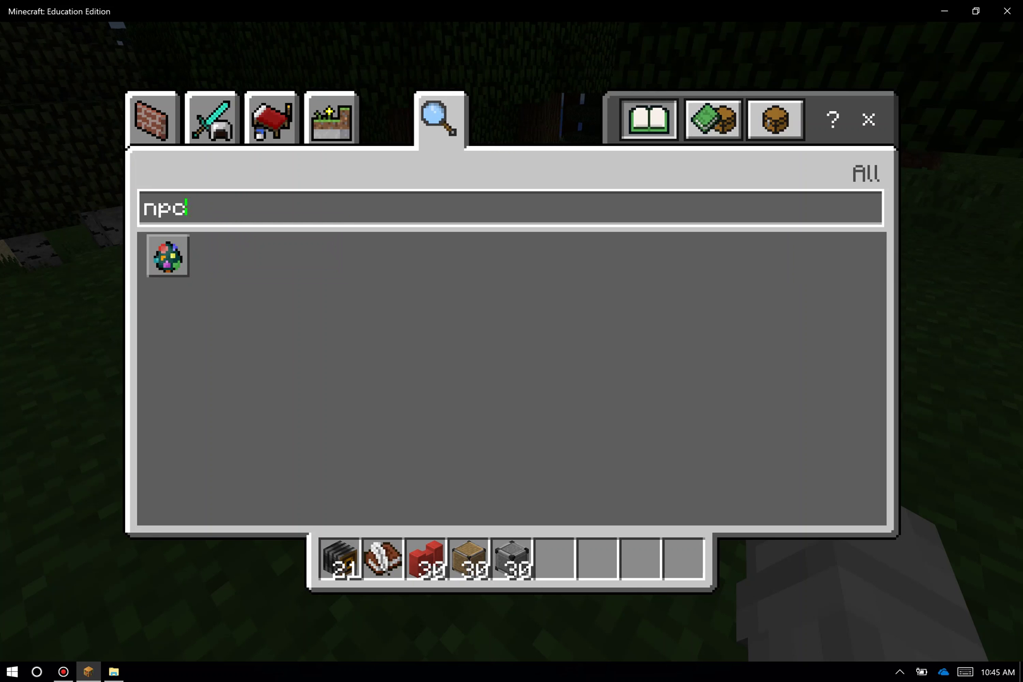
{"action": "key", "text": "BackSpace"}
{"action": "key", "text": "BackSpace"}
{"action": "key", "text": "BackSpace"}
{"action": "key", "text": "Return"}
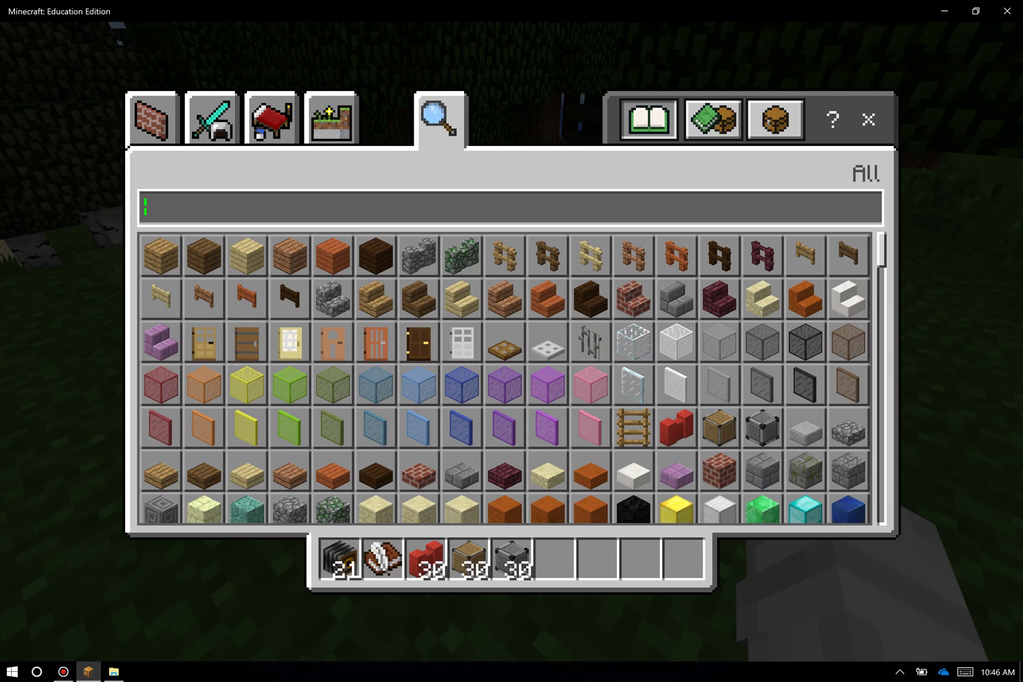
{"action": "type", "text": "npc"}
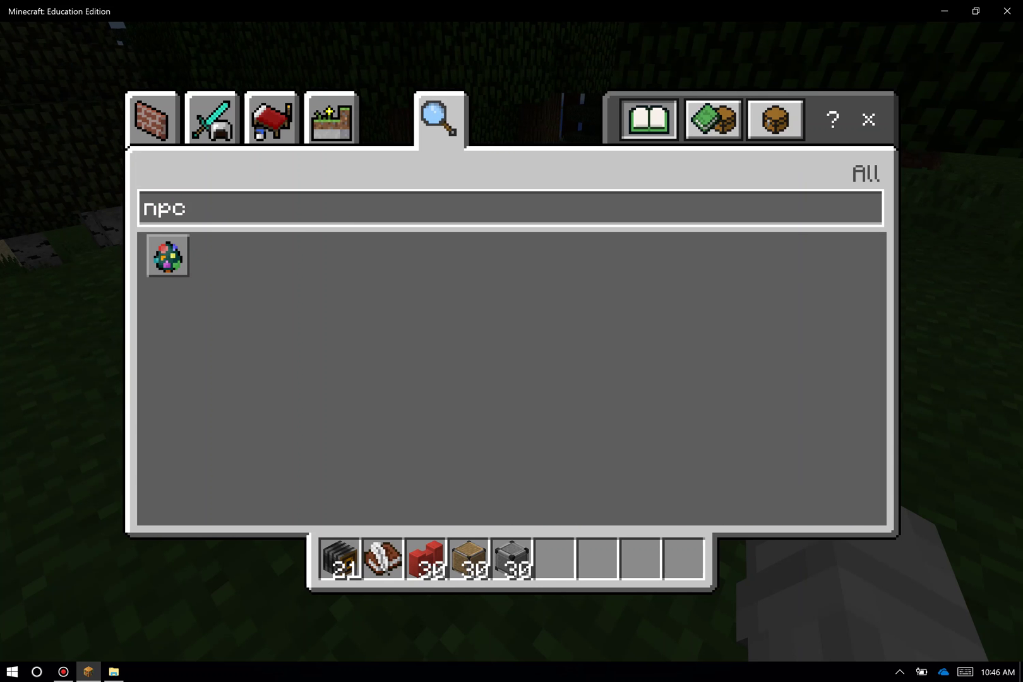
{"action": "key", "text": "Return"}
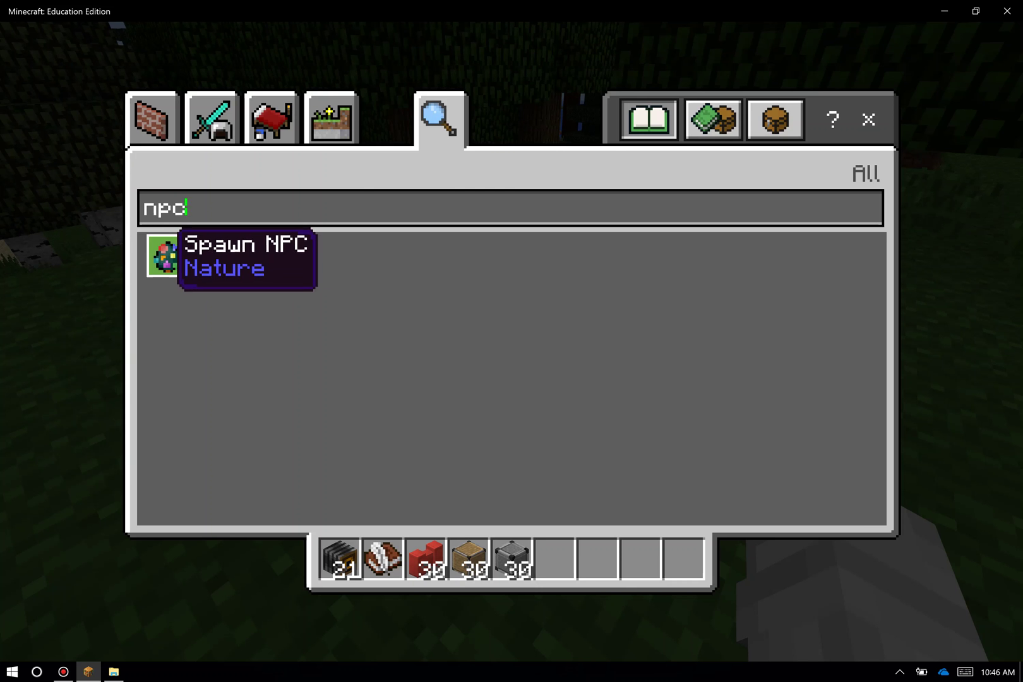
{"action": "left_click", "coordinate": [167, 255]}
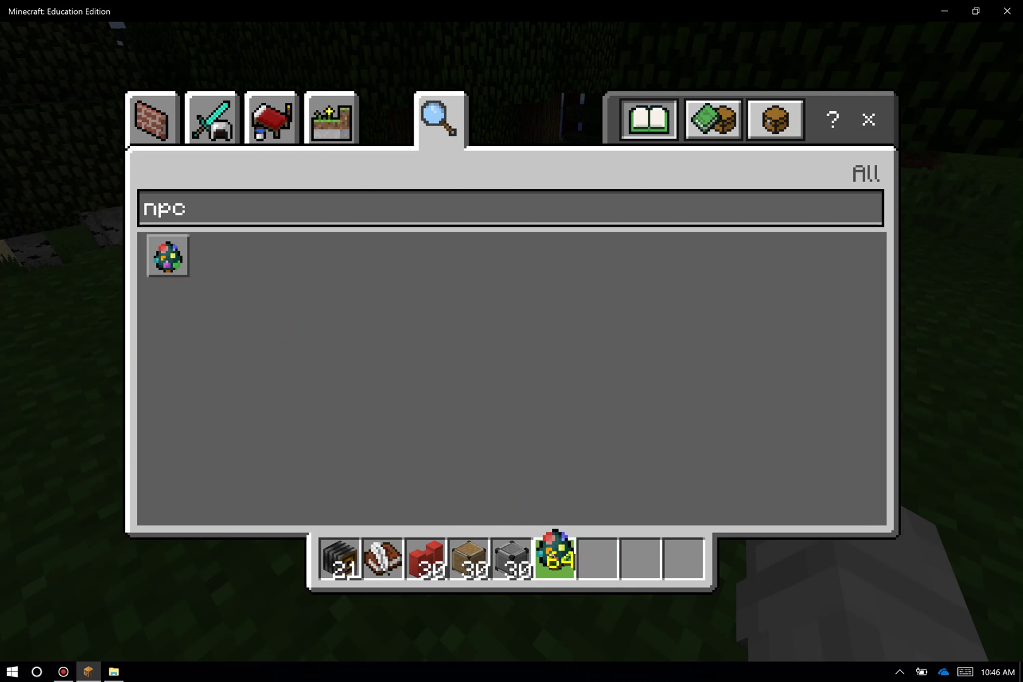
{"action": "left_click", "coordinate": [556, 551]}
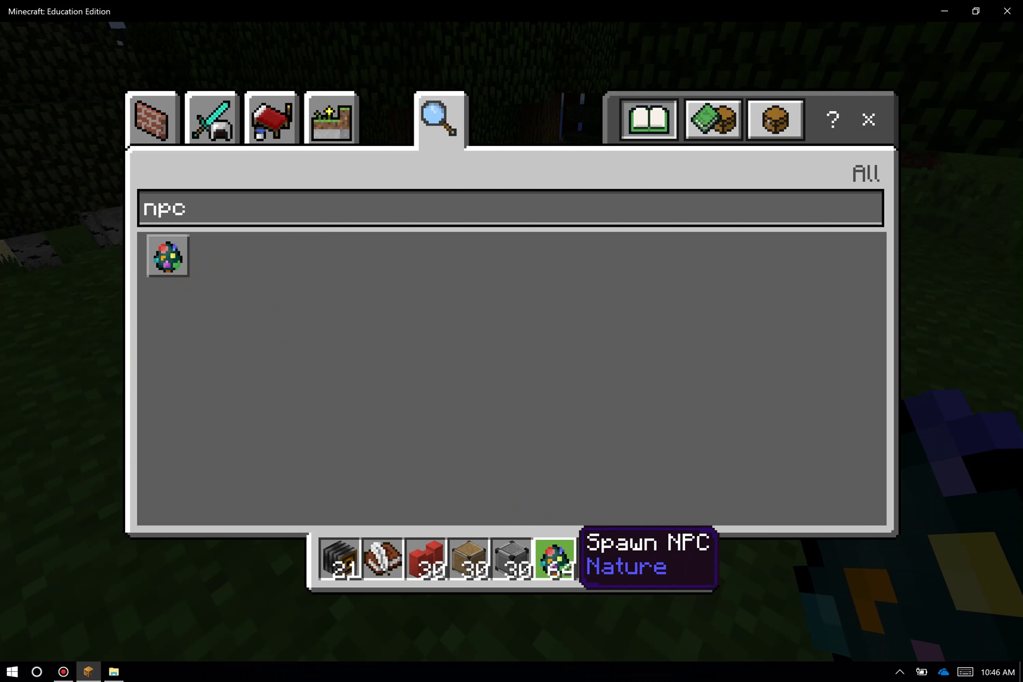
{"action": "key", "text": "Escape"}
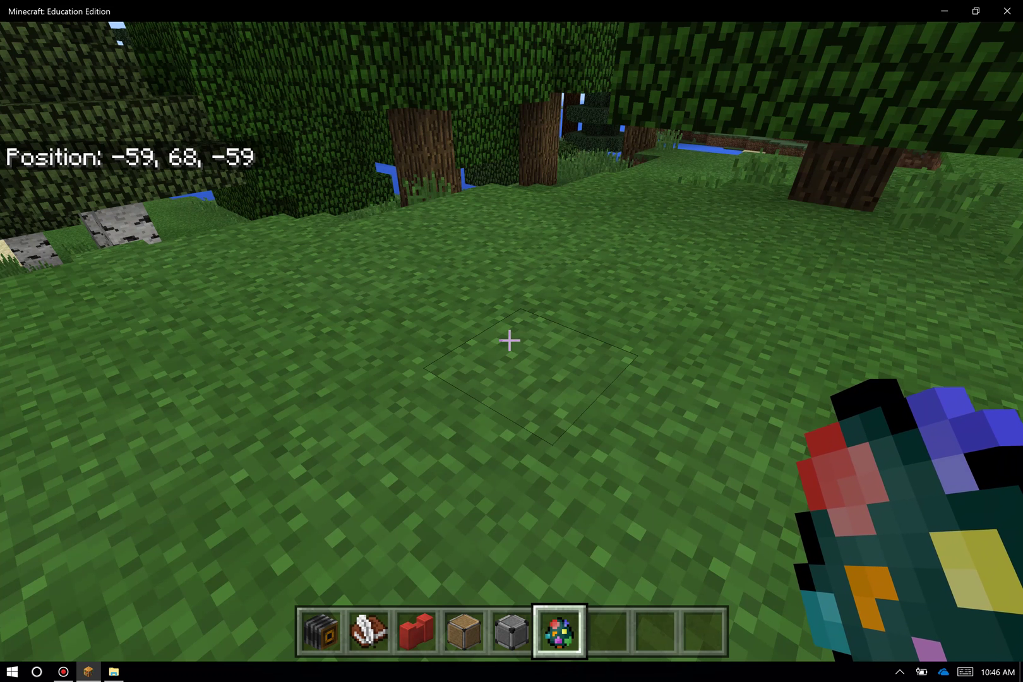
Spawn an NPC on the grass block ahead, switch to an empty hotbar slot, and open its settings
{"action": "right_click", "coordinate": [509, 341]}
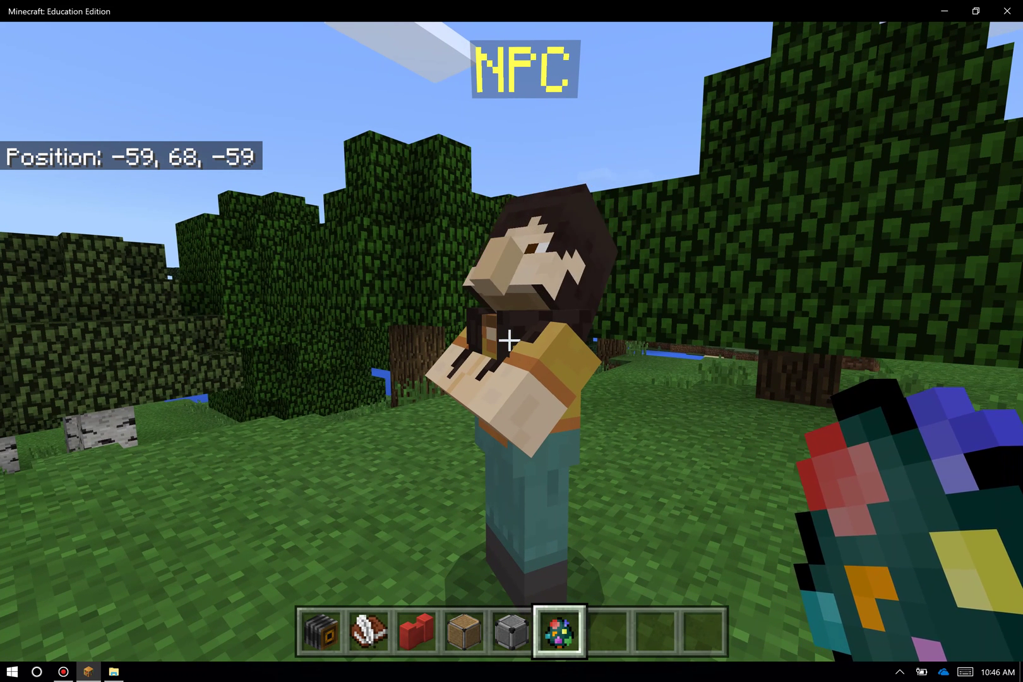
{"action": "scroll", "coordinate": [510, 341], "scroll_direction": "down", "scroll_amount": 1}
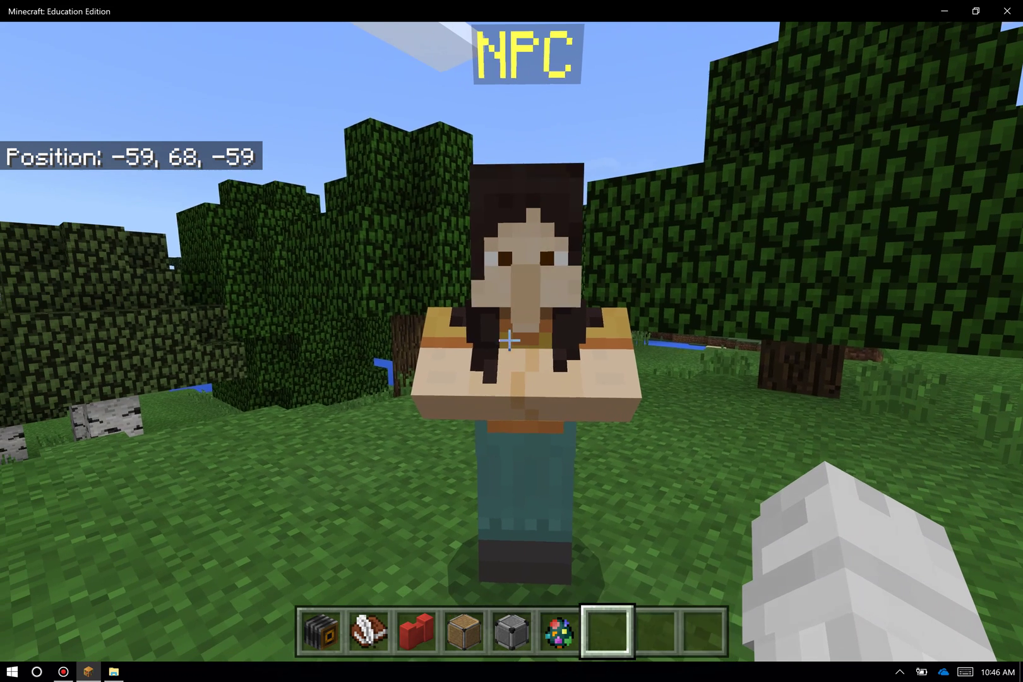
{"action": "right_click", "coordinate": [510, 341]}
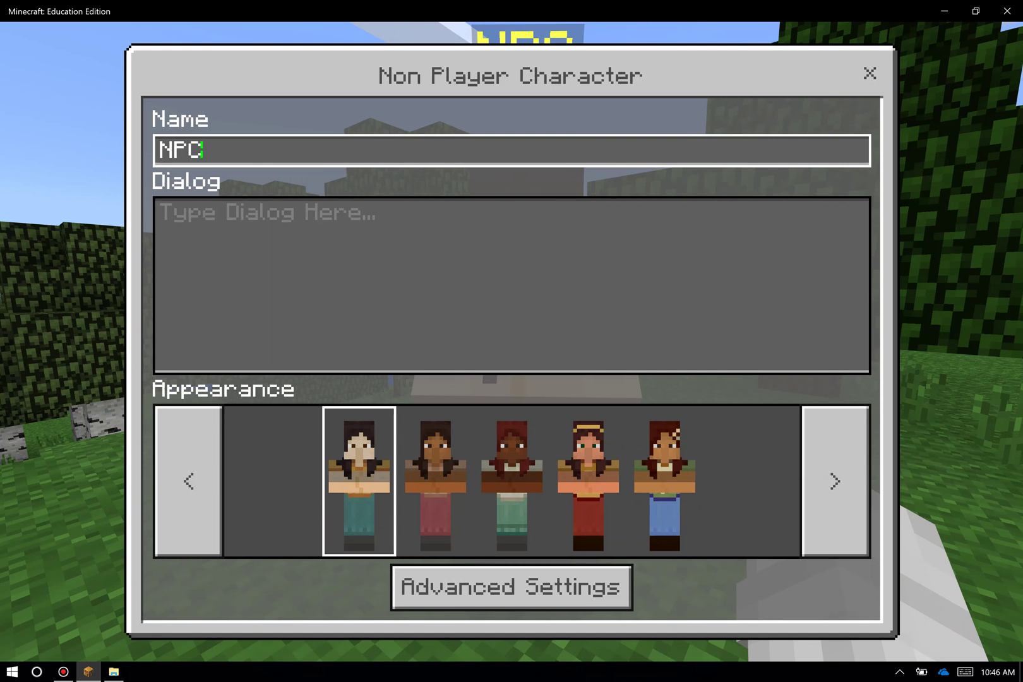
Rename the NPC to 'Tour Guide' and set its dialog text to 'Text example'
{"action": "key", "text": "BackSpace"}
{"action": "key", "text": "BackSpace"}
{"action": "key", "text": "BackSpace"}
{"action": "type", "text": "T"}
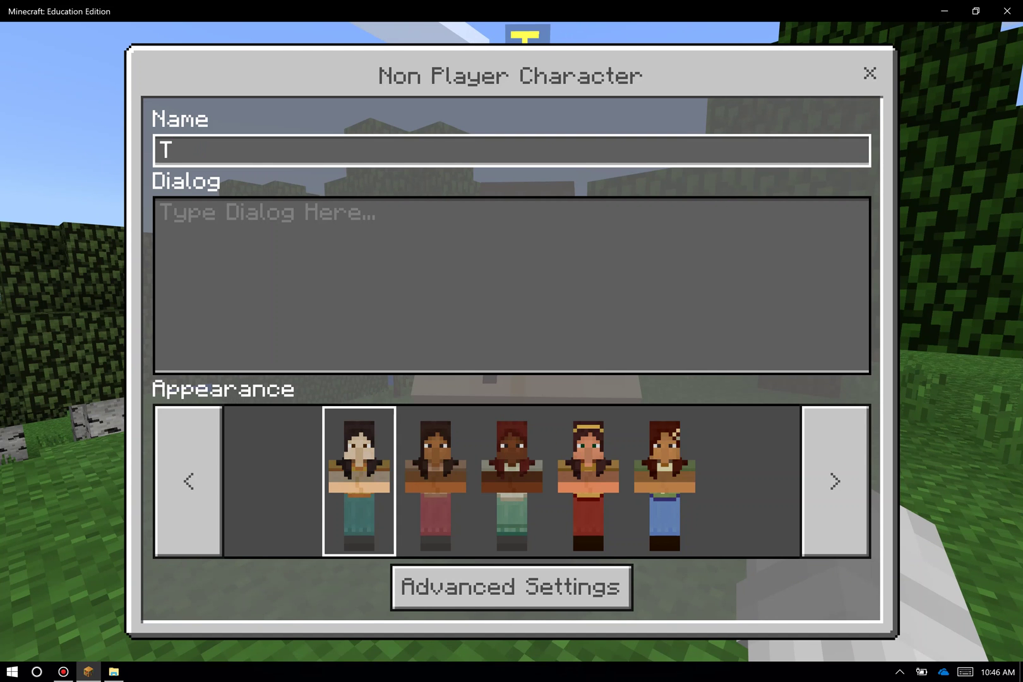
{"action": "type", "text": "our"}
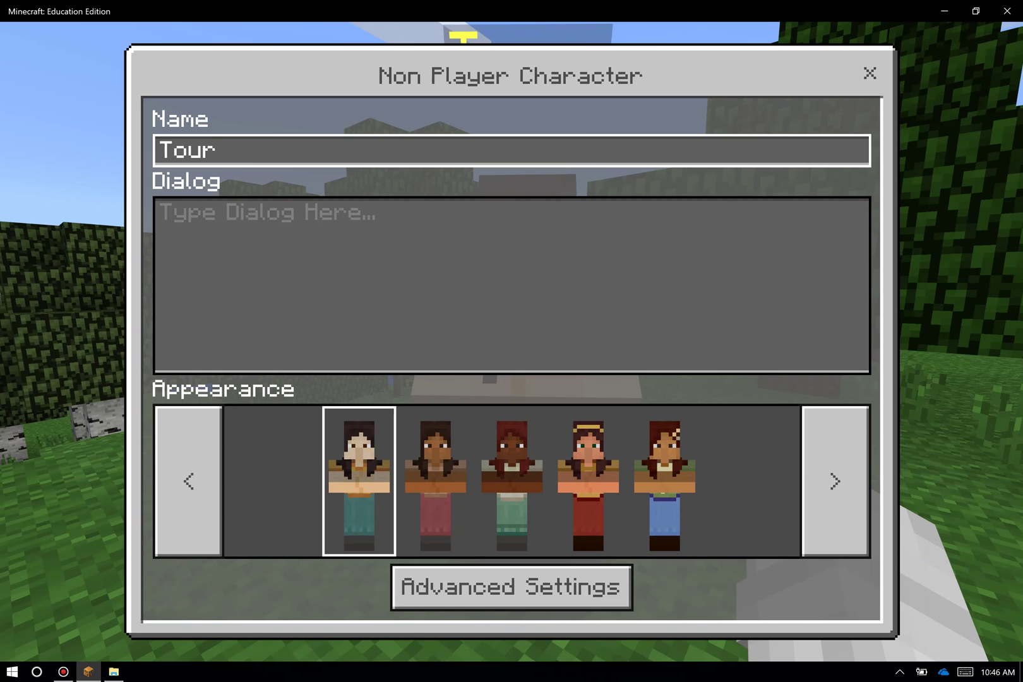
{"action": "type", "text": " Guide"}
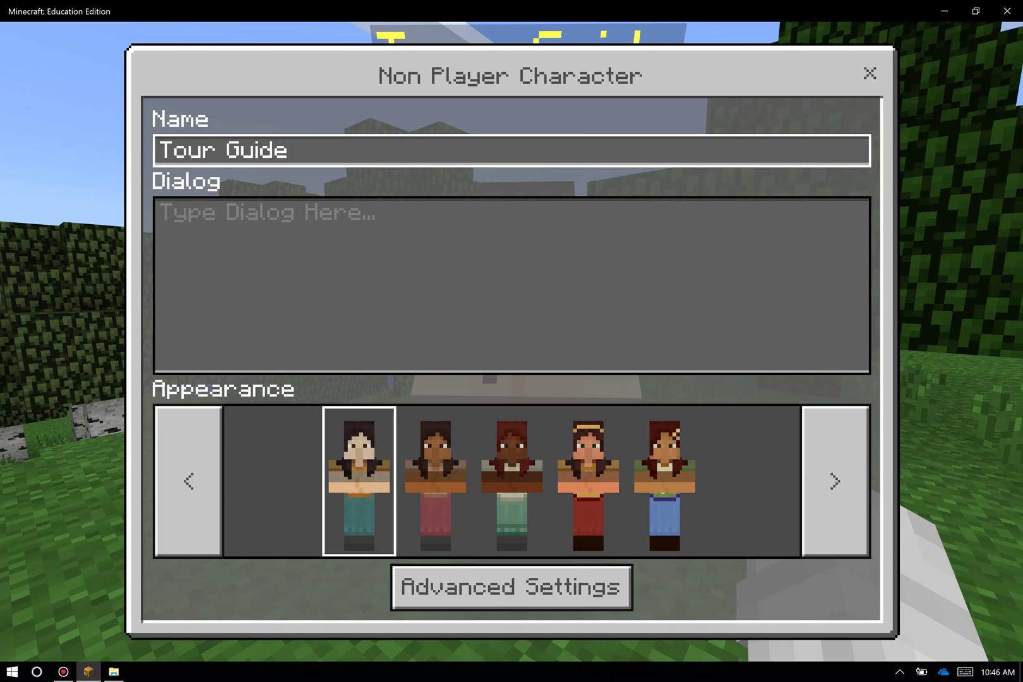
{"action": "key", "text": "Tab"}
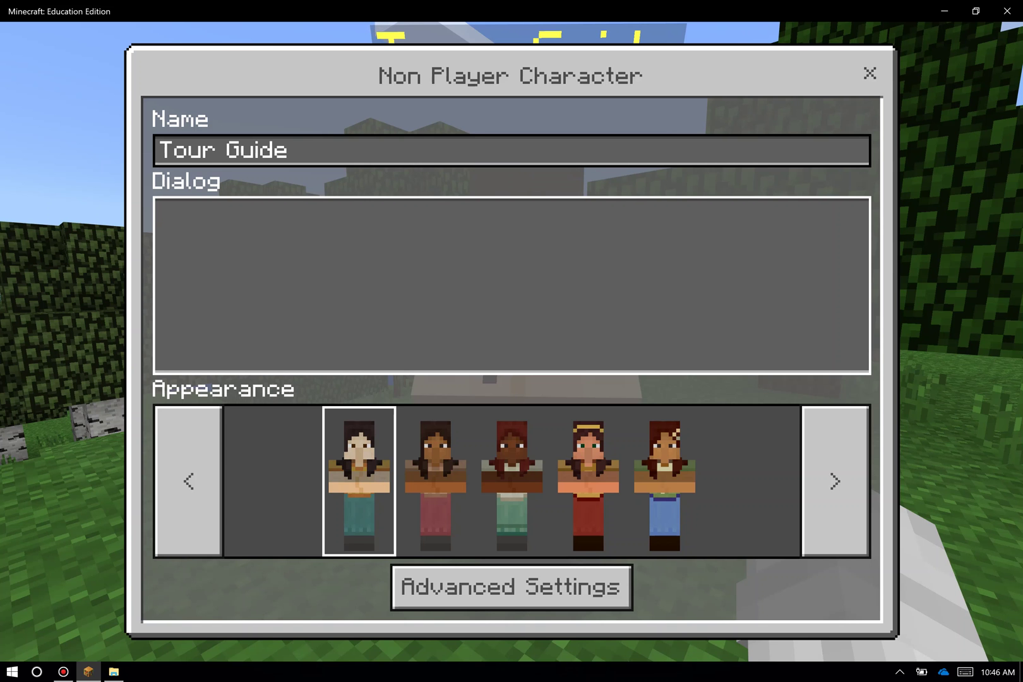
{"action": "type", "text": "Text example"}
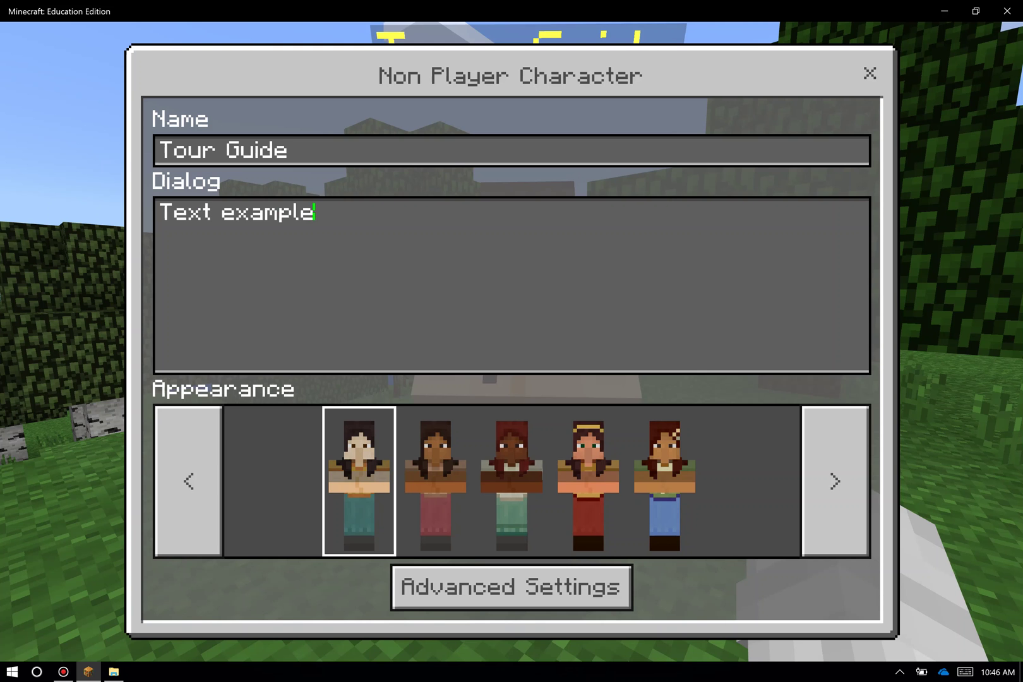
Choose the grey-haired lab-coat scientist skin as the NPC's appearance
{"action": "left_click", "coordinate": [835, 482]}
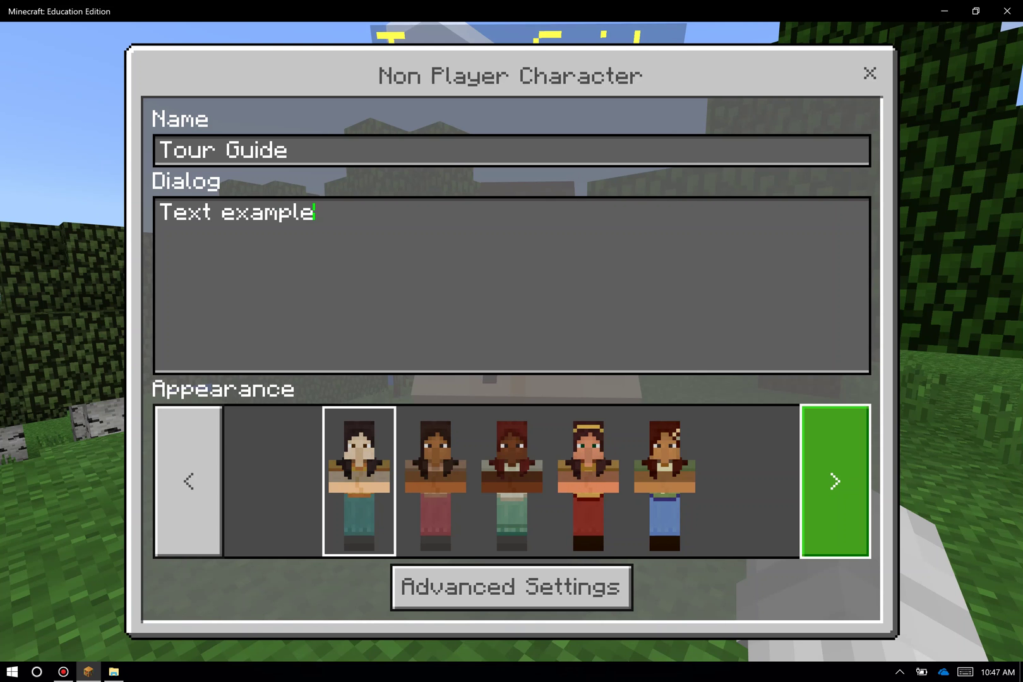
{"action": "left_click", "coordinate": [835, 481]}
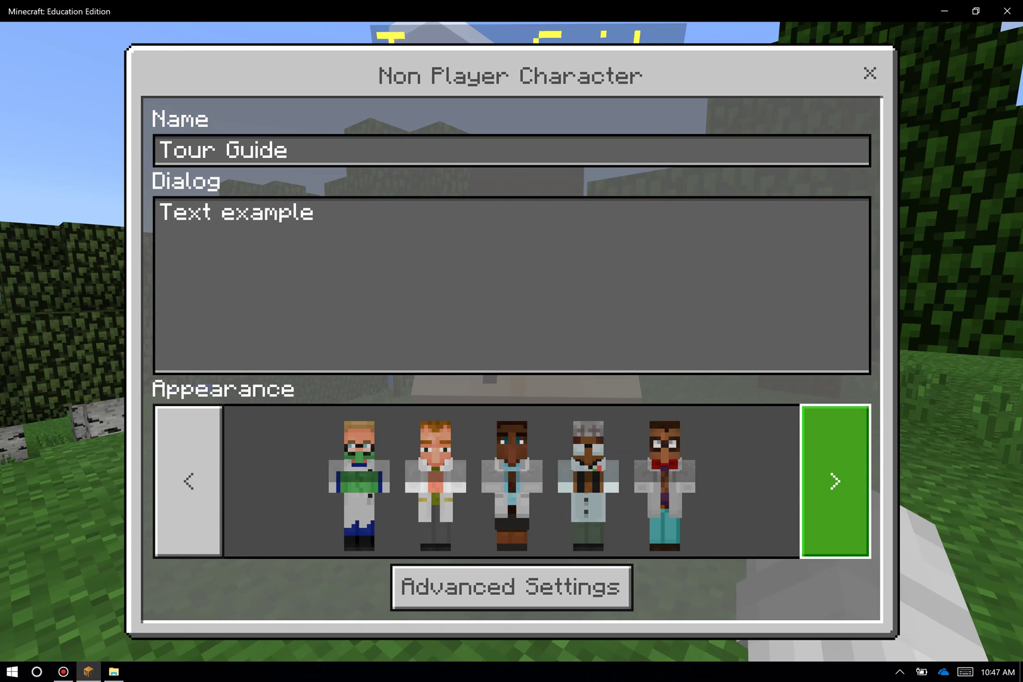
{"action": "left_click", "coordinate": [834, 481]}
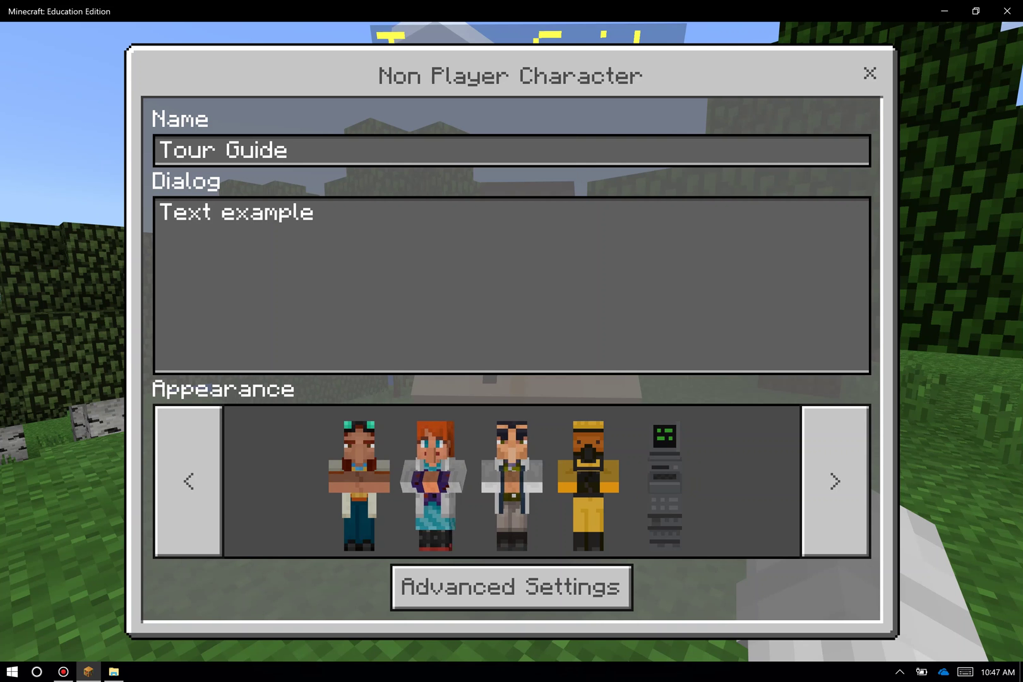
{"action": "left_click", "coordinate": [188, 481]}
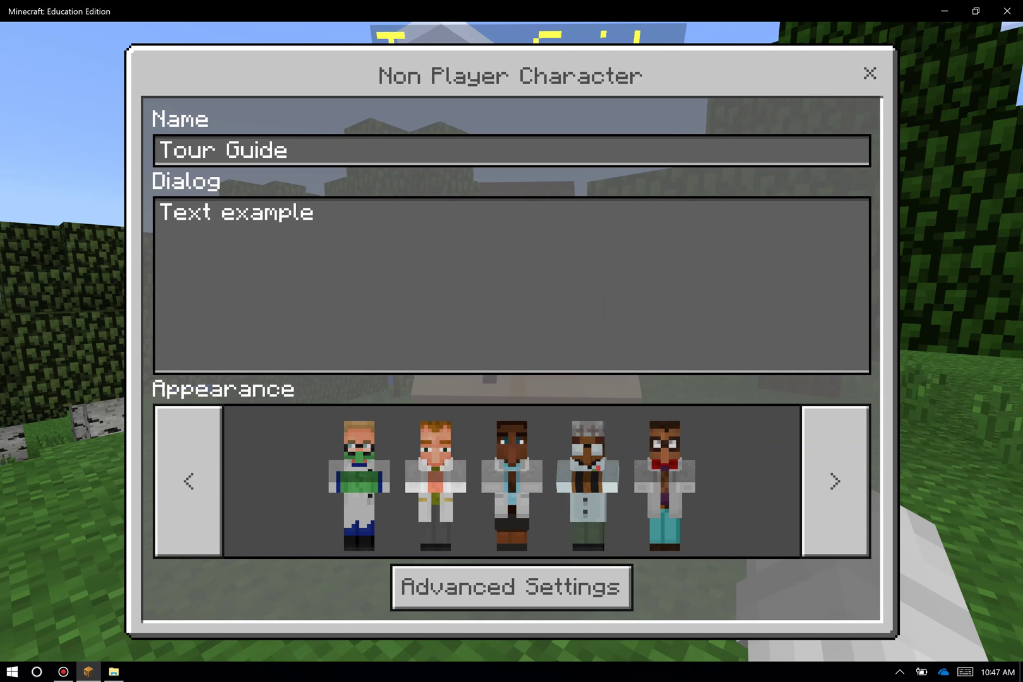
{"action": "left_click", "coordinate": [588, 481]}
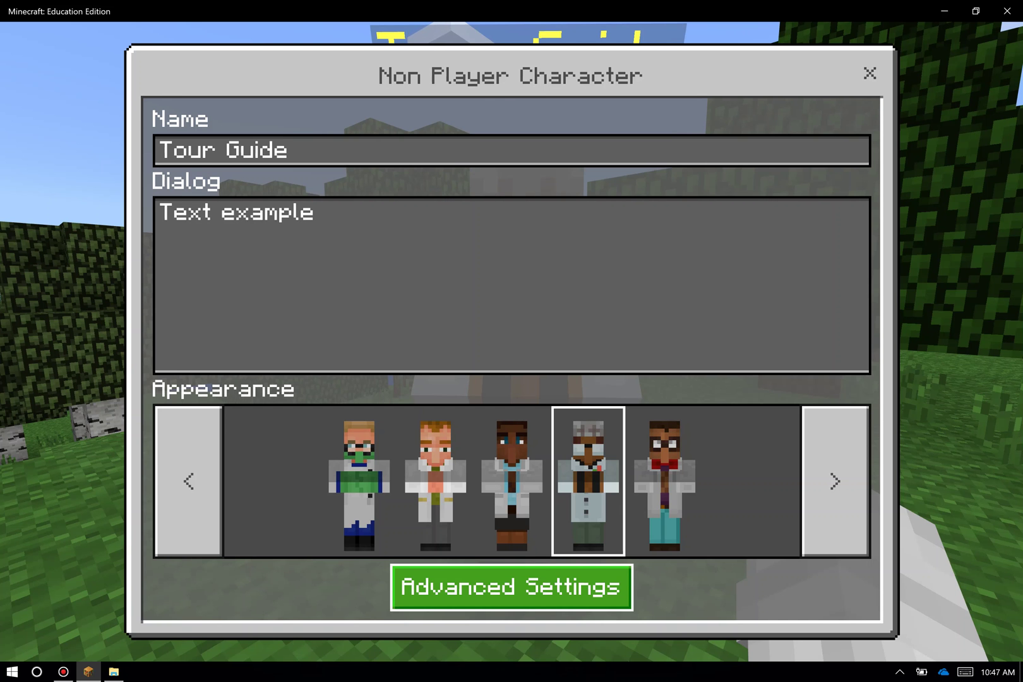
{"action": "left_click", "coordinate": [512, 587]}
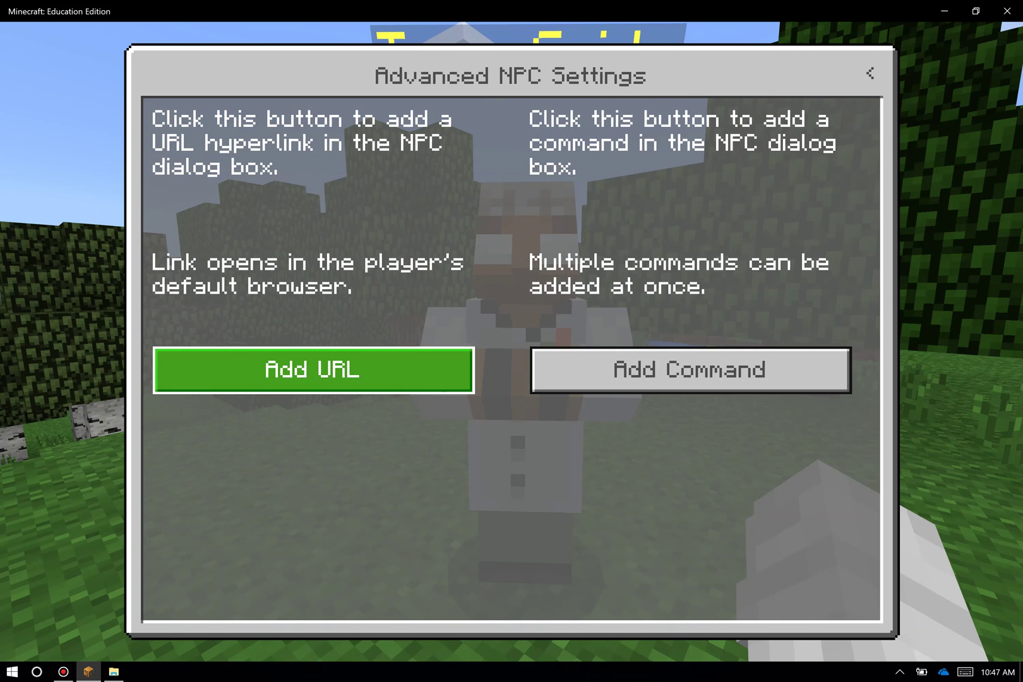
{"action": "left_click", "coordinate": [313, 370]}
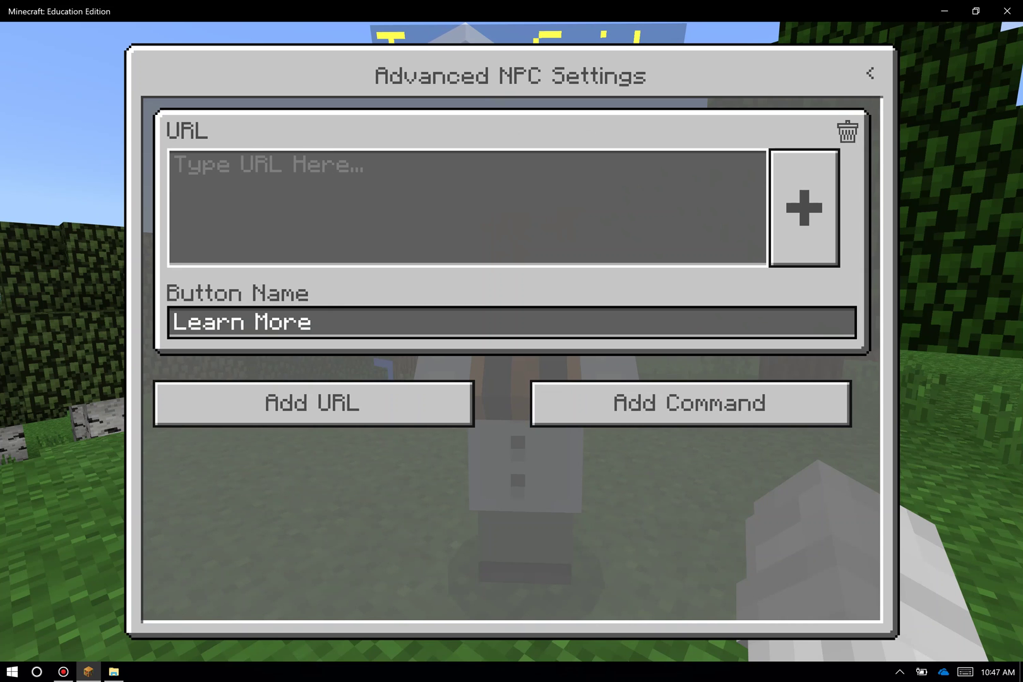
{"action": "left_click", "coordinate": [176, 164]}
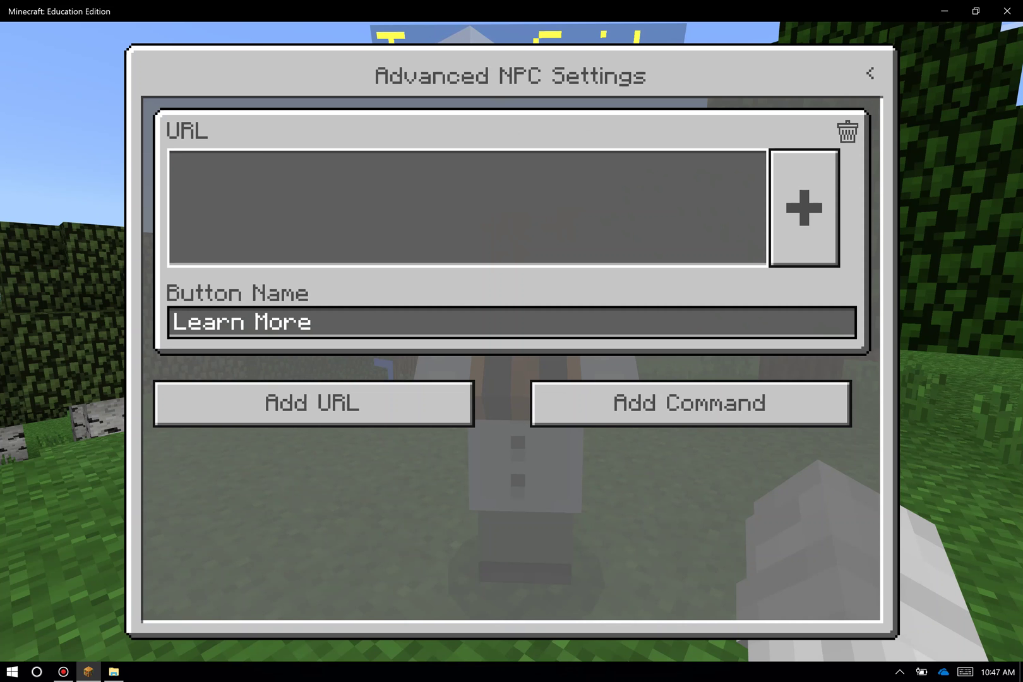
{"action": "type", "text": "http:/"}
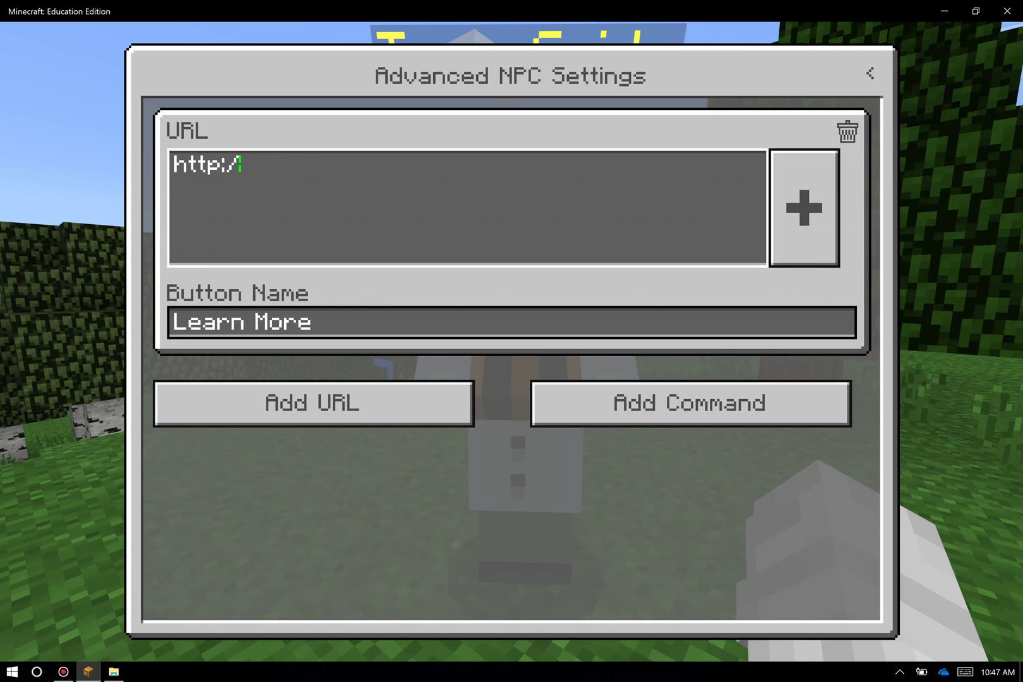
{"action": "type", "text": "/www.mi"}
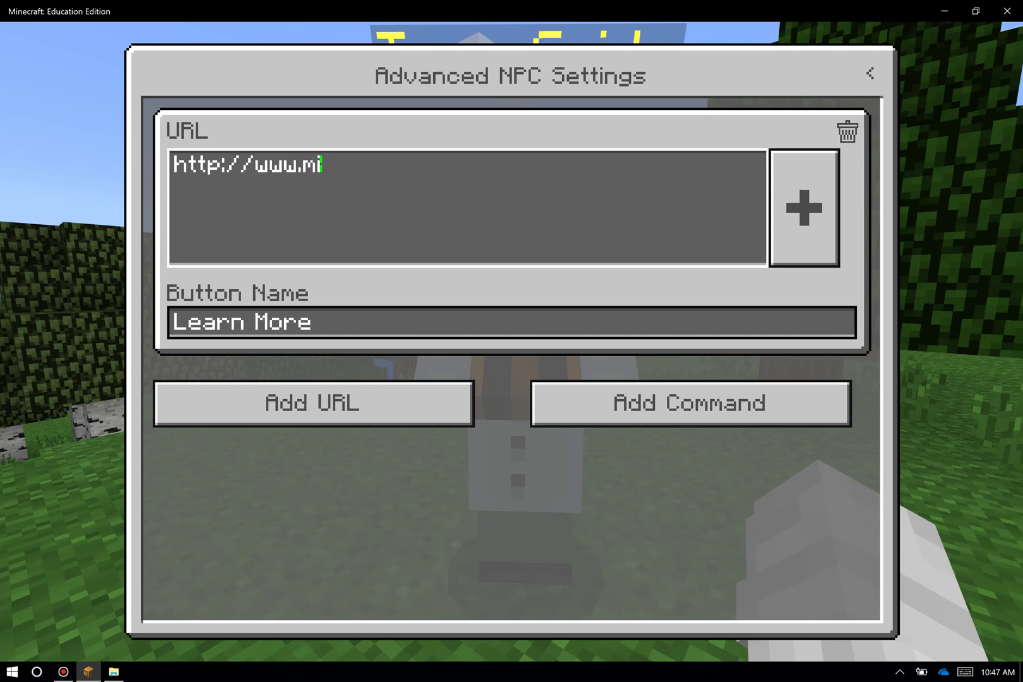
{"action": "type", "text": "crosoft.com"}
{"action": "key", "text": "BackSpace"}
{"action": "key", "text": "BackSpace"}
{"action": "key", "text": "BackSpace"}
{"action": "key", "text": "BackSpace"}
{"action": "key", "text": "BackSpace"}
{"action": "key", "text": "BackSpace"}
{"action": "key", "text": "BackSpace"}
{"action": "key", "text": "BackSpace"}
{"action": "key", "text": "BackSpace"}
{"action": "key", "text": "BackSpace"}
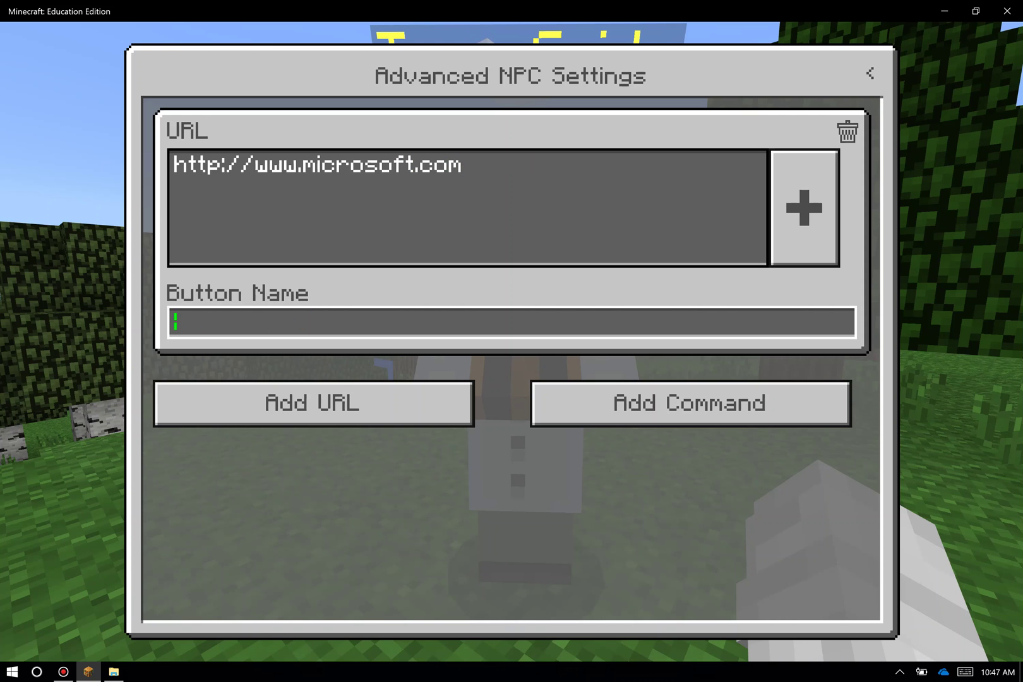
{"action": "type", "text": "MSFT"}
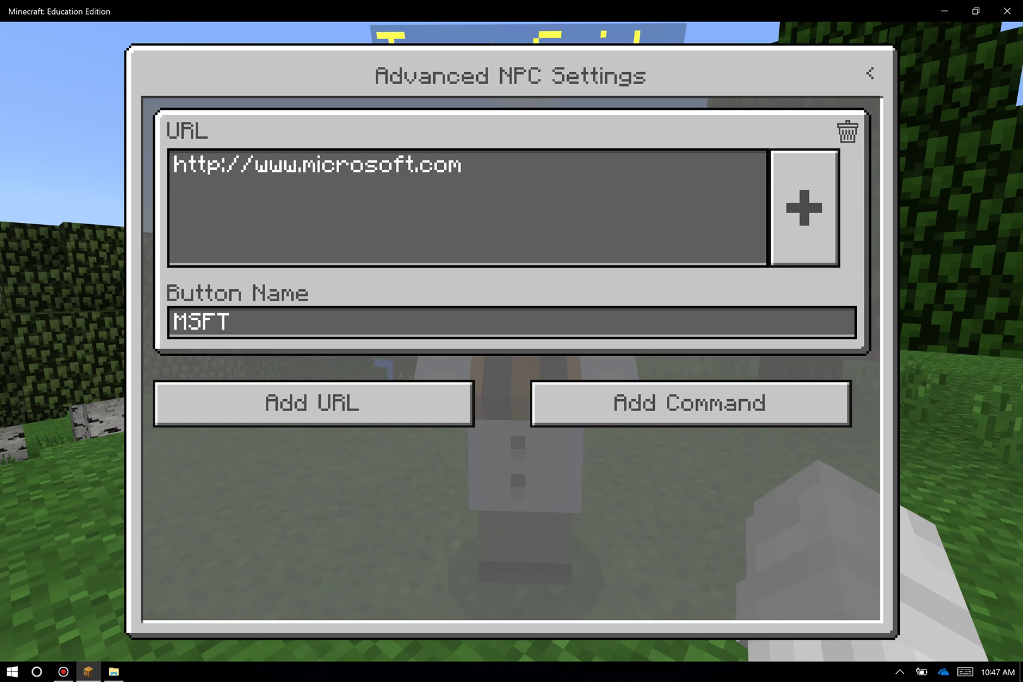
{"action": "key", "text": "Escape"}
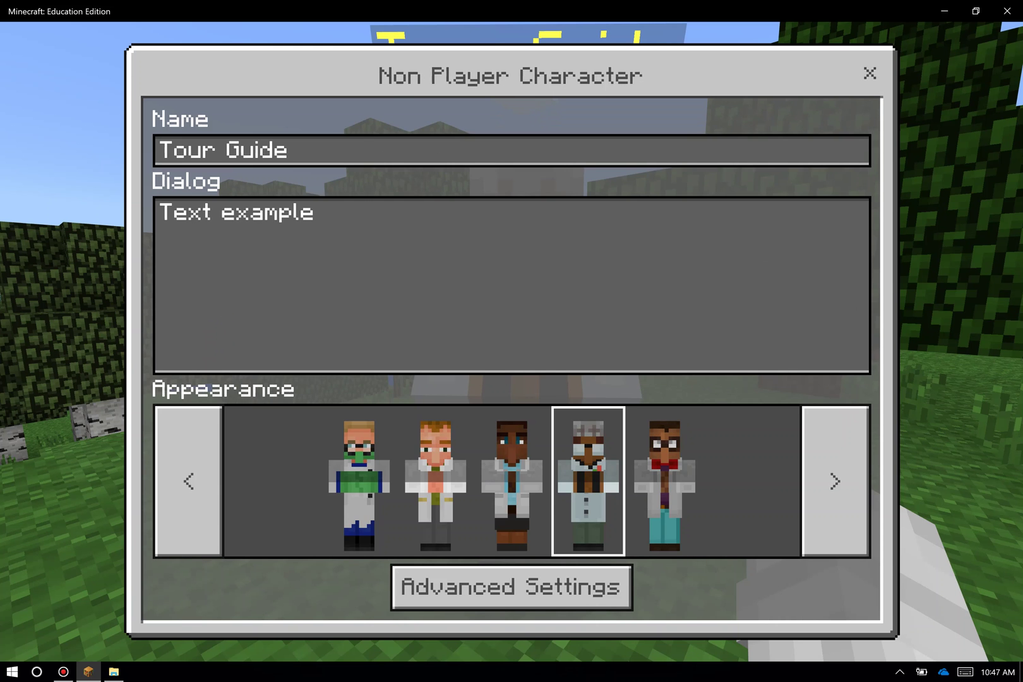
Close the NPC settings dialog and return to the world
{"action": "left_click", "coordinate": [511, 284]}
{"action": "key", "text": "Tab"}
{"action": "key", "text": "Tab"}
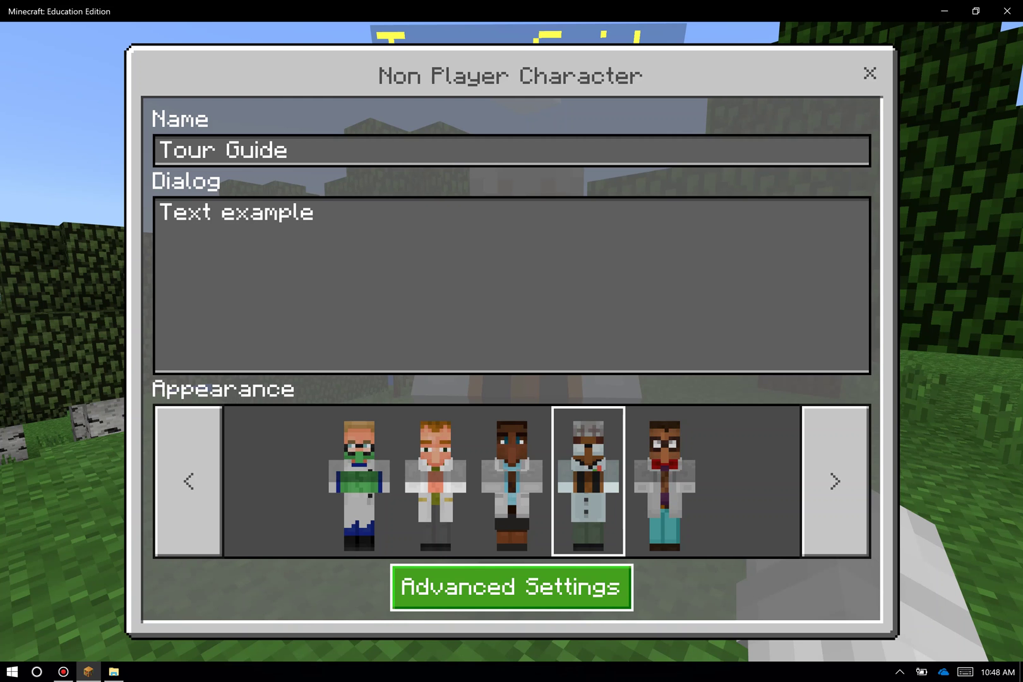
{"action": "key", "text": "Tab"}
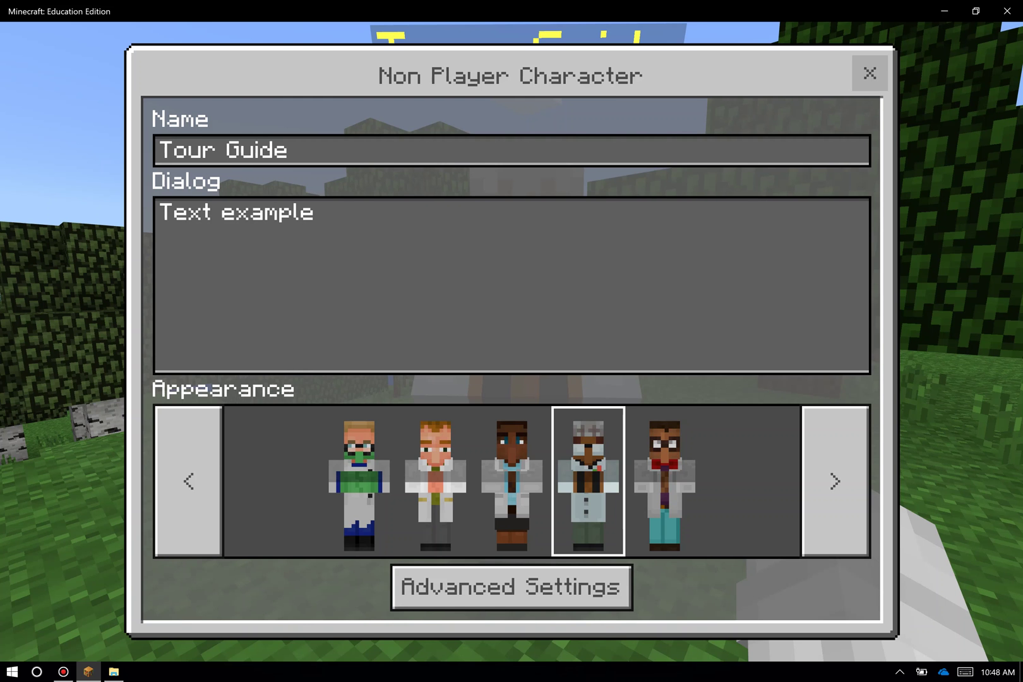
{"action": "key", "text": "Return"}
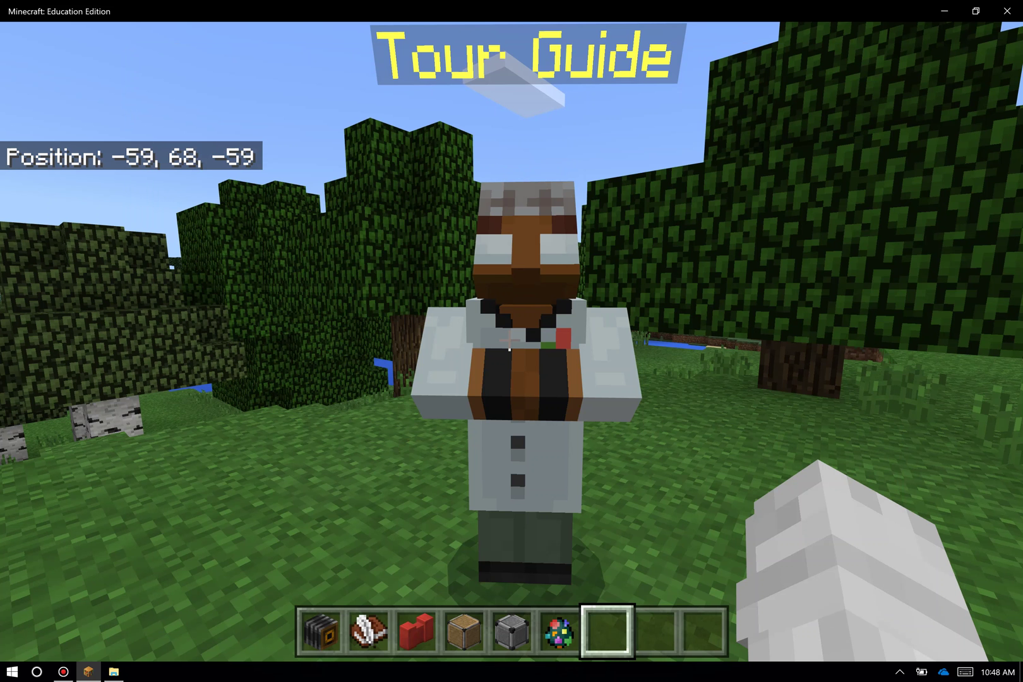
Run the /wb command to turn World Builder status off
{"action": "key", "text": "slash"}
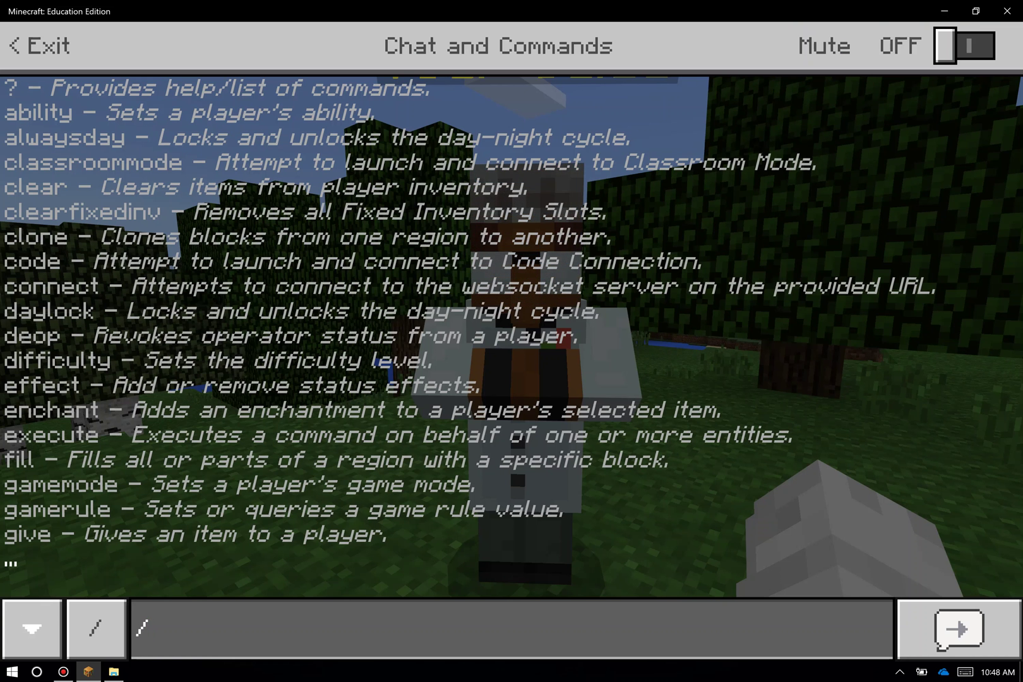
{"action": "type", "text": "w"}
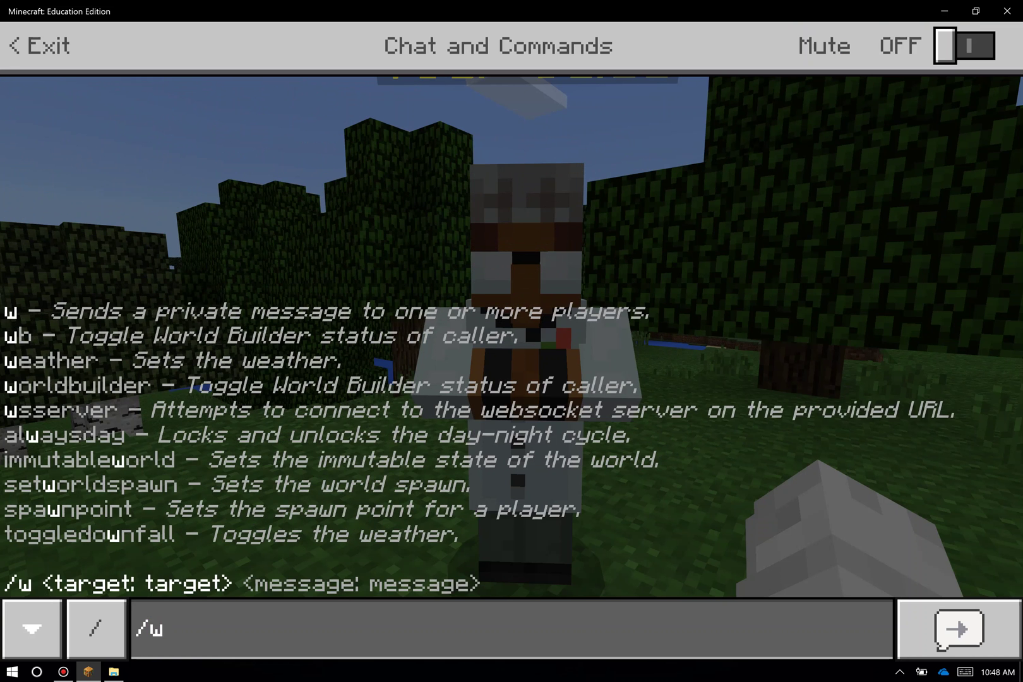
{"action": "type", "text": "b"}
{"action": "key", "text": "Return"}
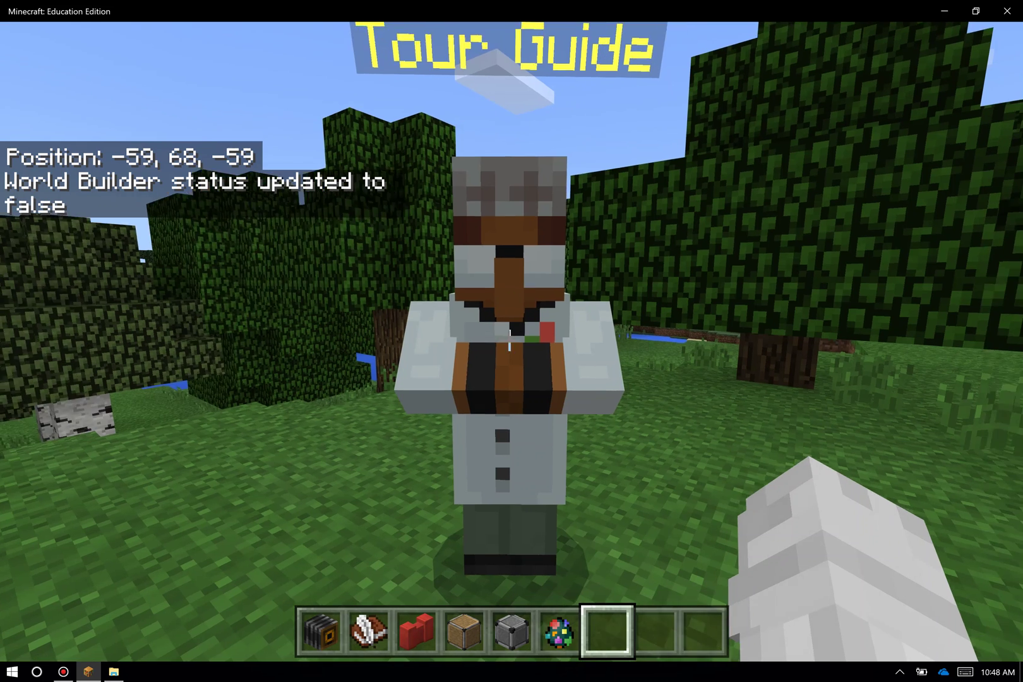
Talk to the Tour Guide NPC to display its 'Text example' dialog and MSFT button
{"action": "right_click", "coordinate": [509, 341]}
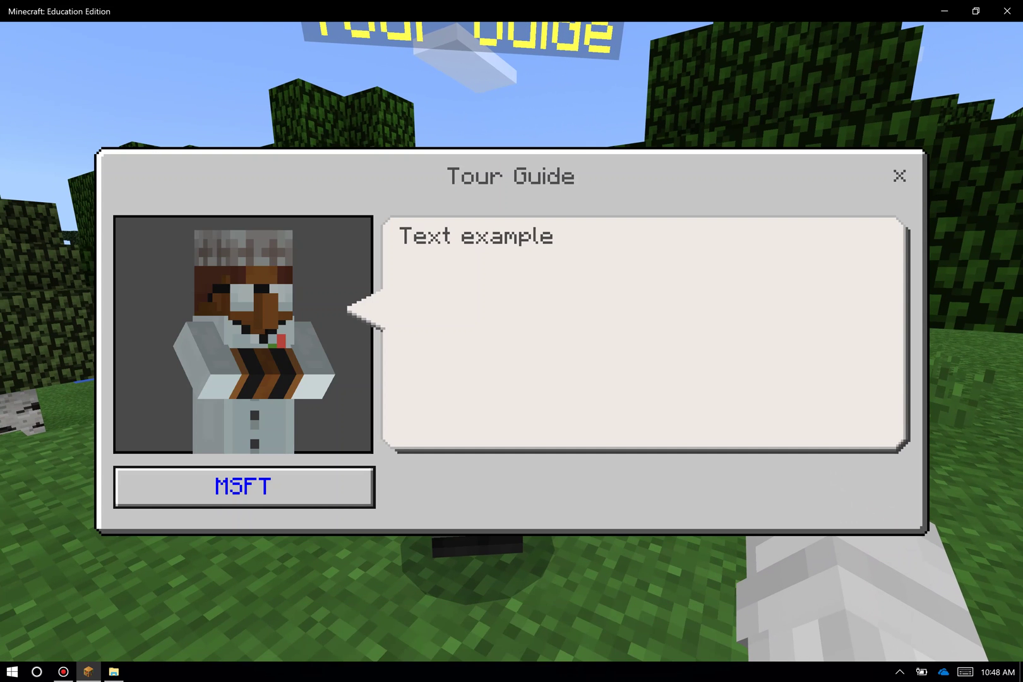